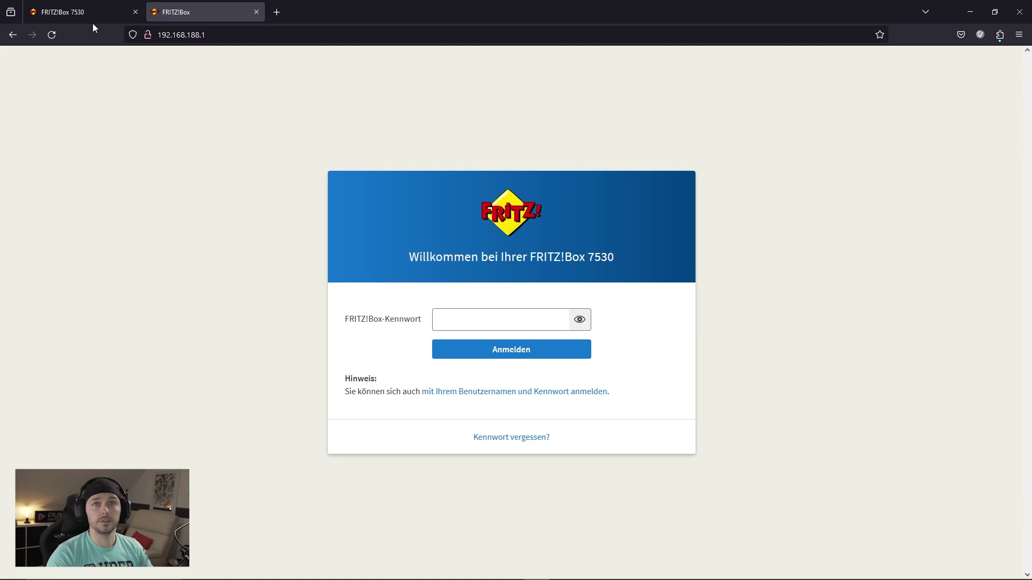
Step: Open the Internet port sharing overview (Freigaben) and examine the PS5's device name and IP address
left_click(86, 13)
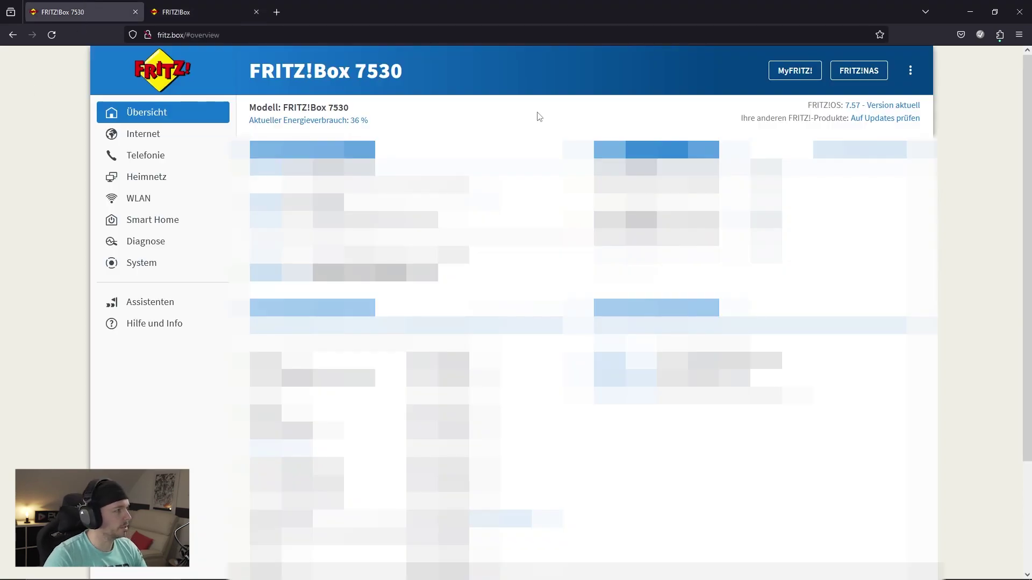
left_click(191, 7)
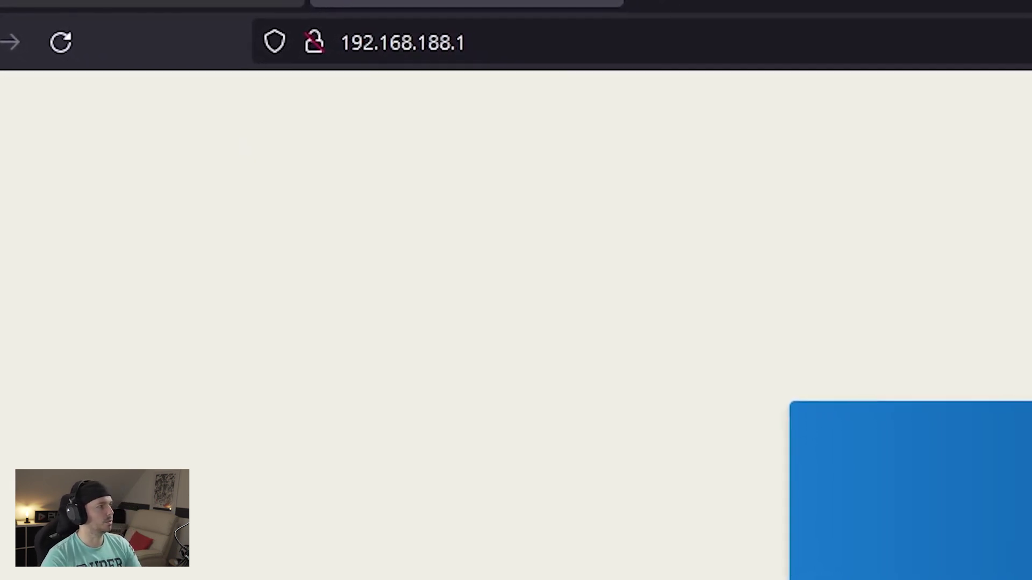
left_click(142, 2)
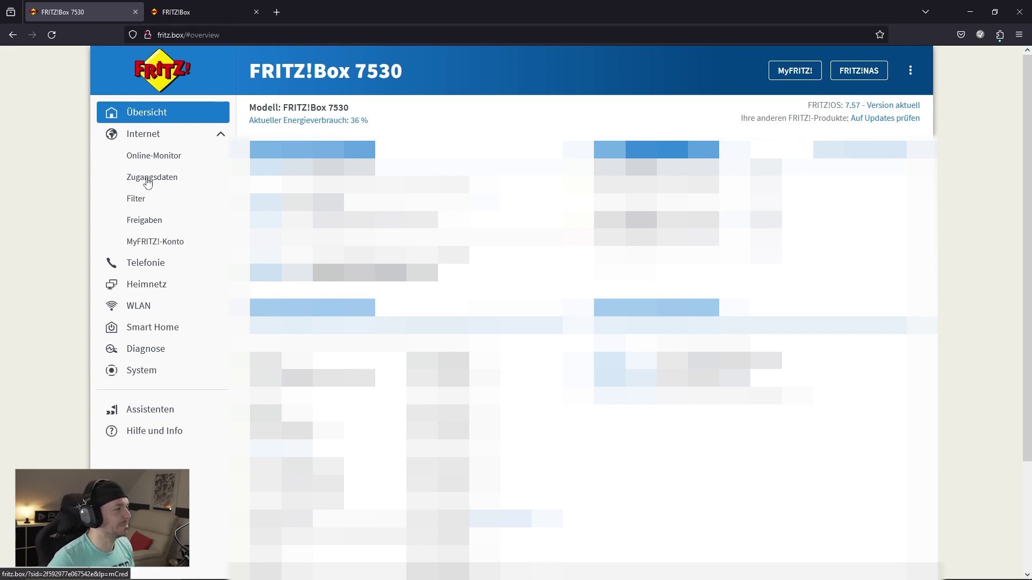
left_click(145, 224)
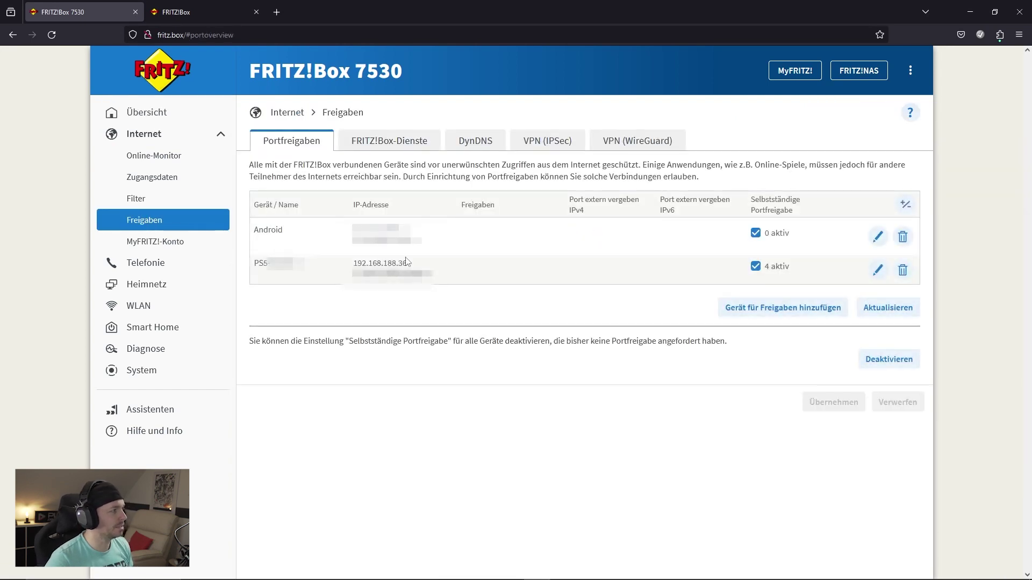
left_click_drag(254, 263, 267, 263)
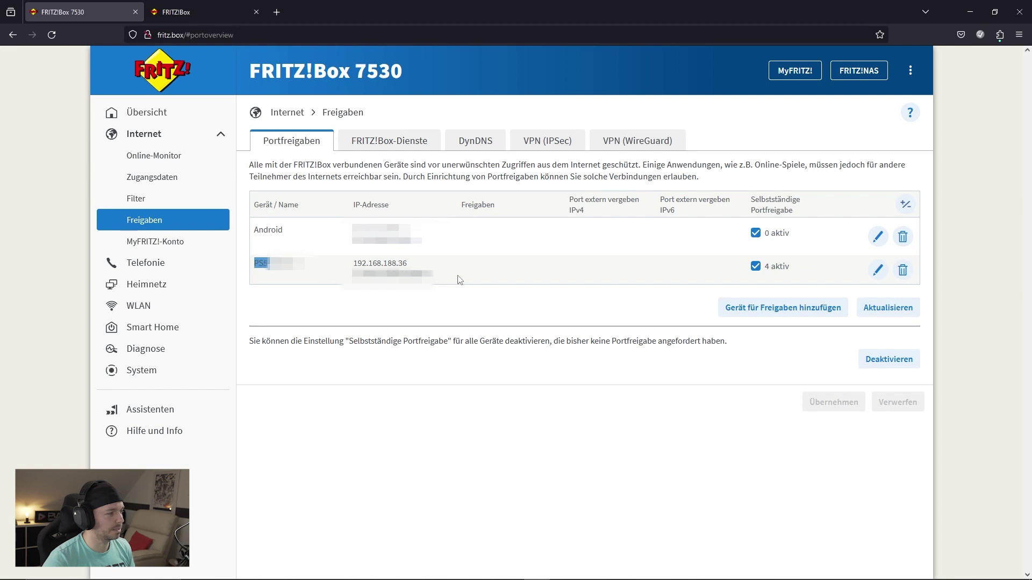
left_click_drag(424, 263, 354, 265)
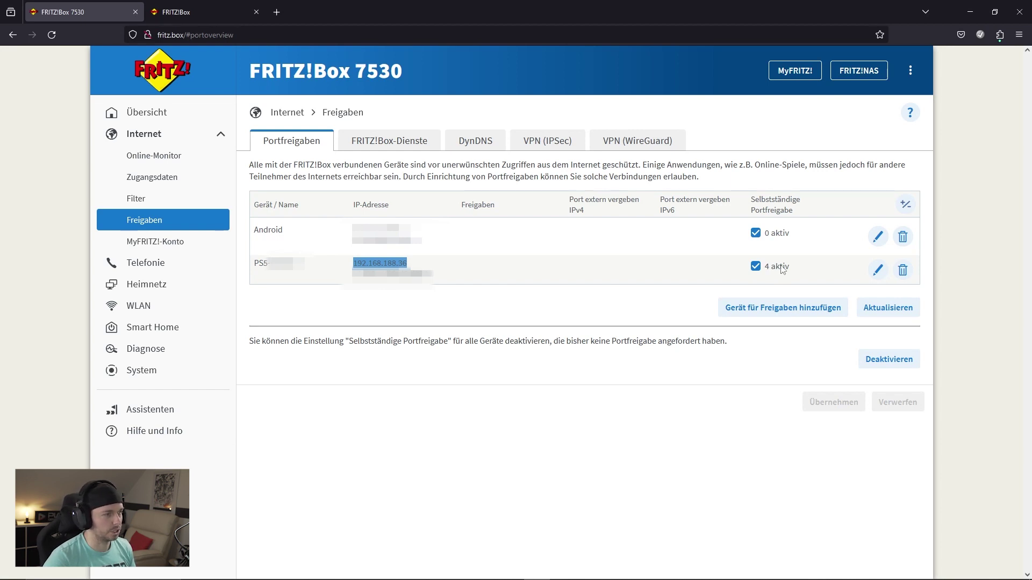
Step: Open the PS5's sharing entry for editing and review its port, IPv4 and IPv6 settings
left_click(878, 270)
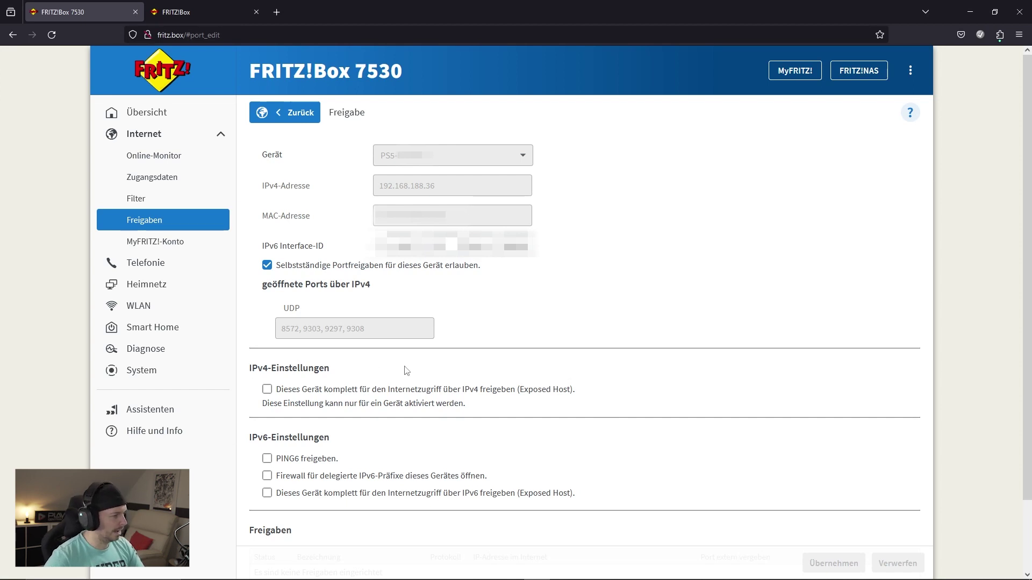
scroll(704, 375, "down", 1)
scroll(704, 375, "up", 1)
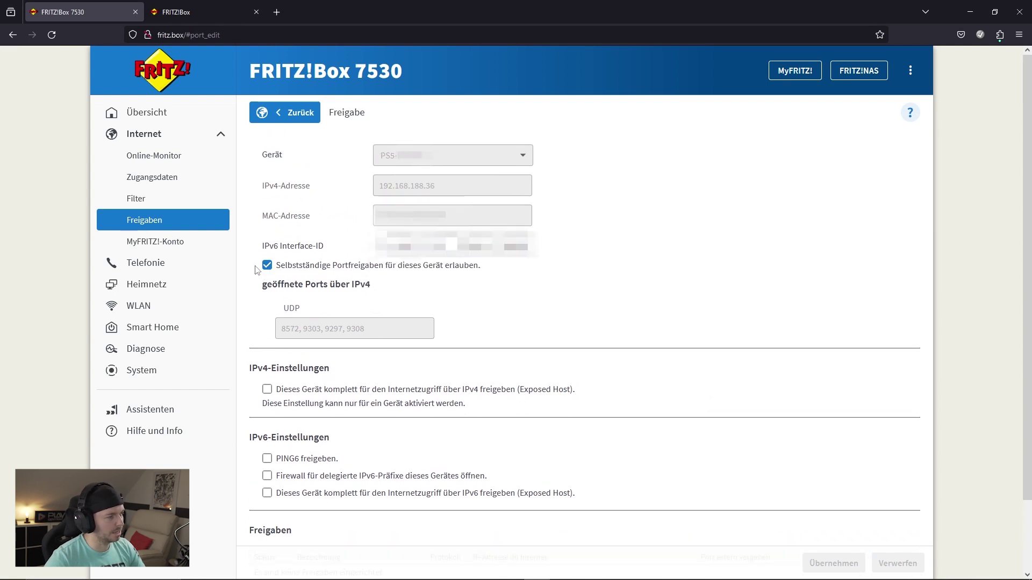
scroll(584, 312, "down", 2)
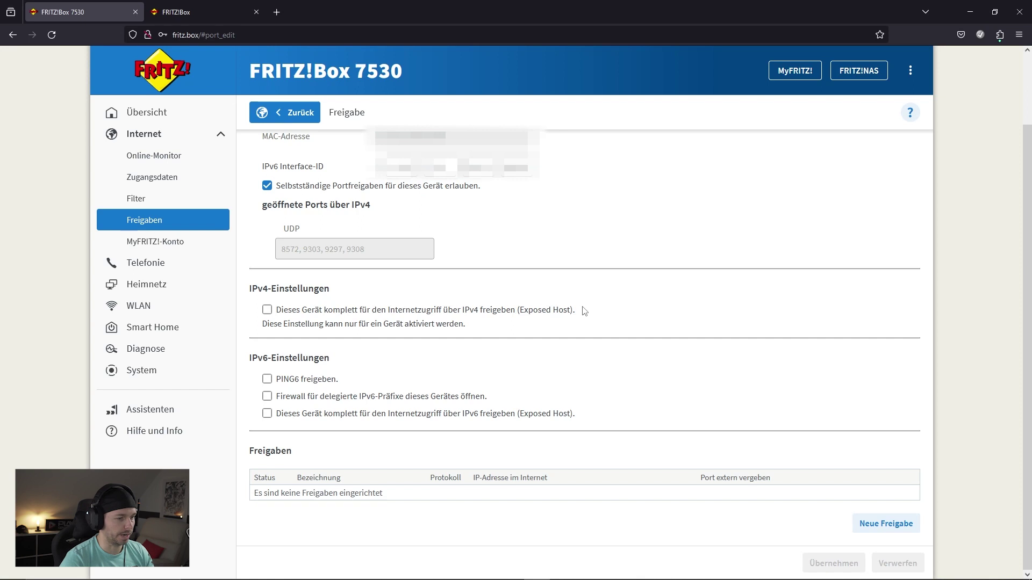
Step: Start a new port share for the PS5 with application "Andere Anwendung" and the name PS5
left_click(887, 530)
left_click(386, 342)
left_click(529, 228)
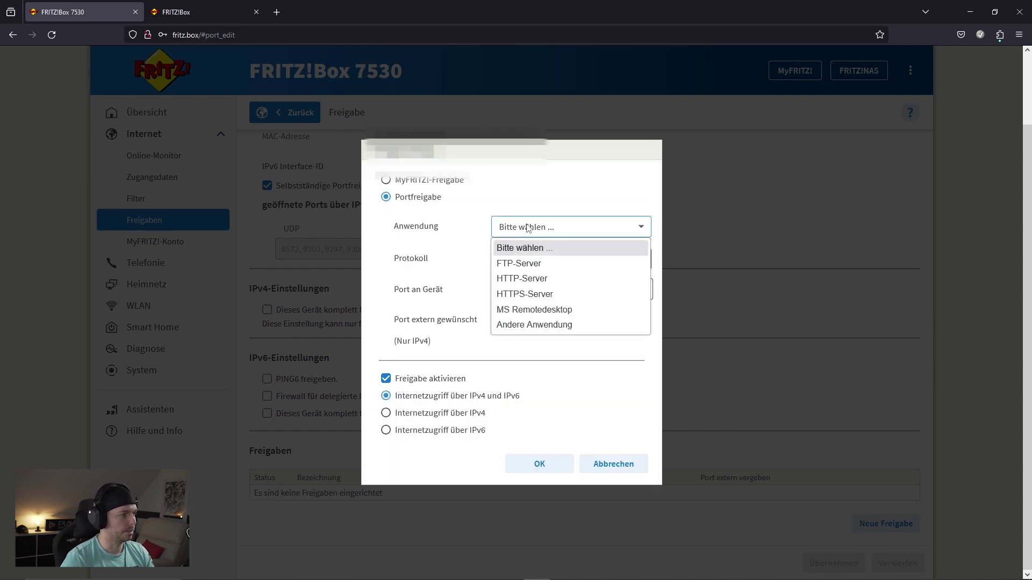
left_click(529, 325)
left_click(506, 241)
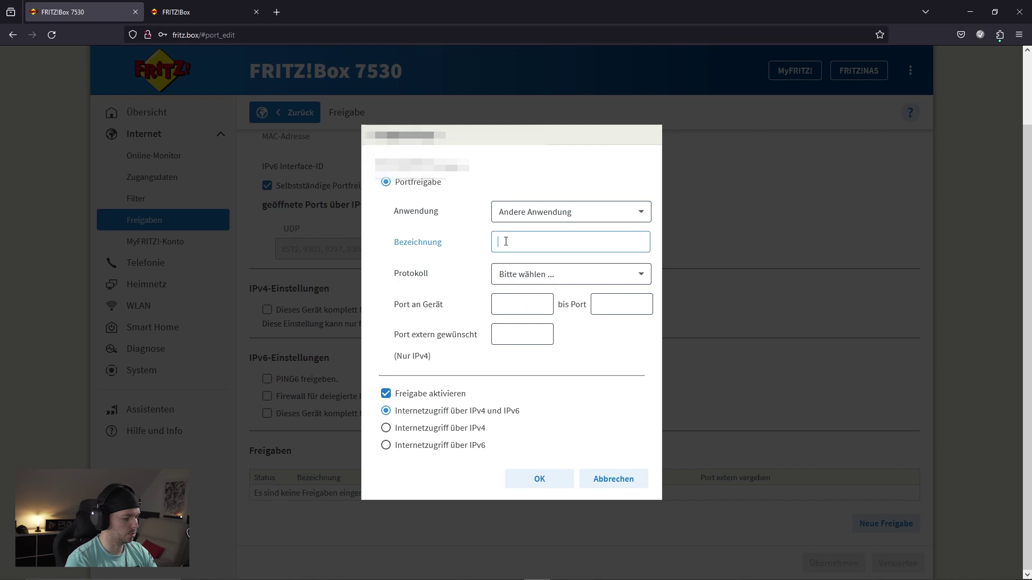
type("PS")
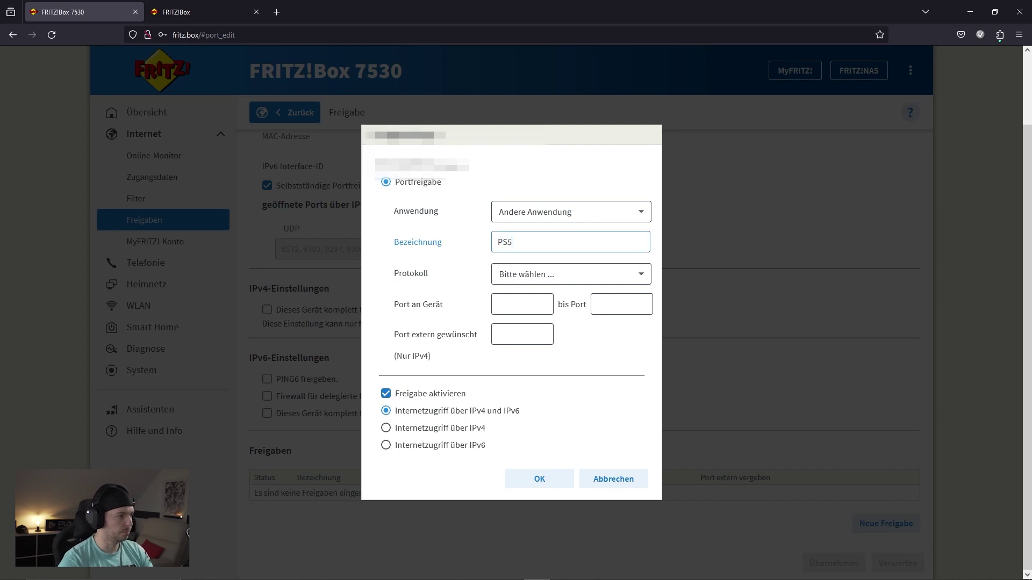
type("5")
Step: Set the new share's protocol to TCP and change it to UDP
left_click(532, 275)
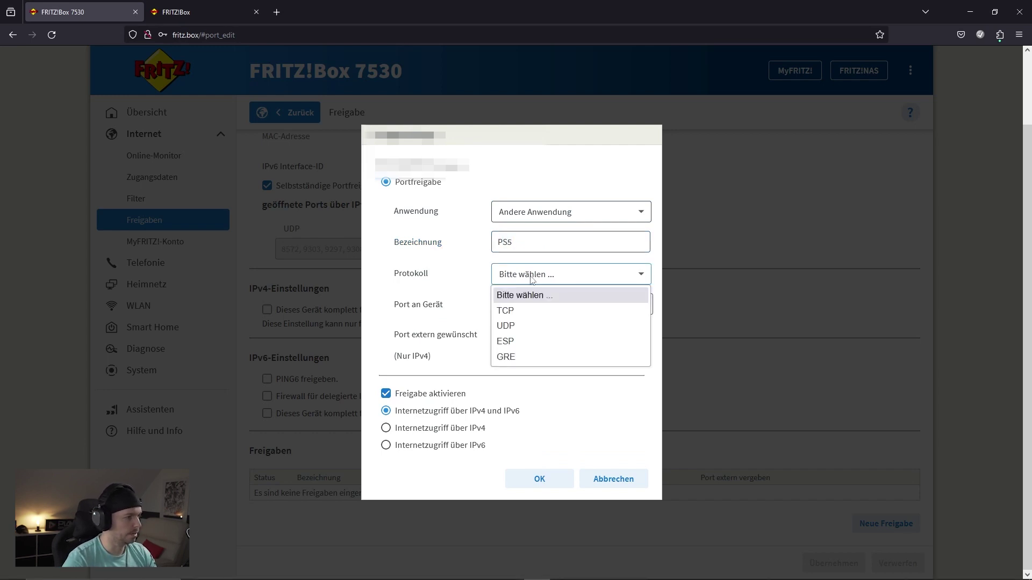
left_click(524, 312)
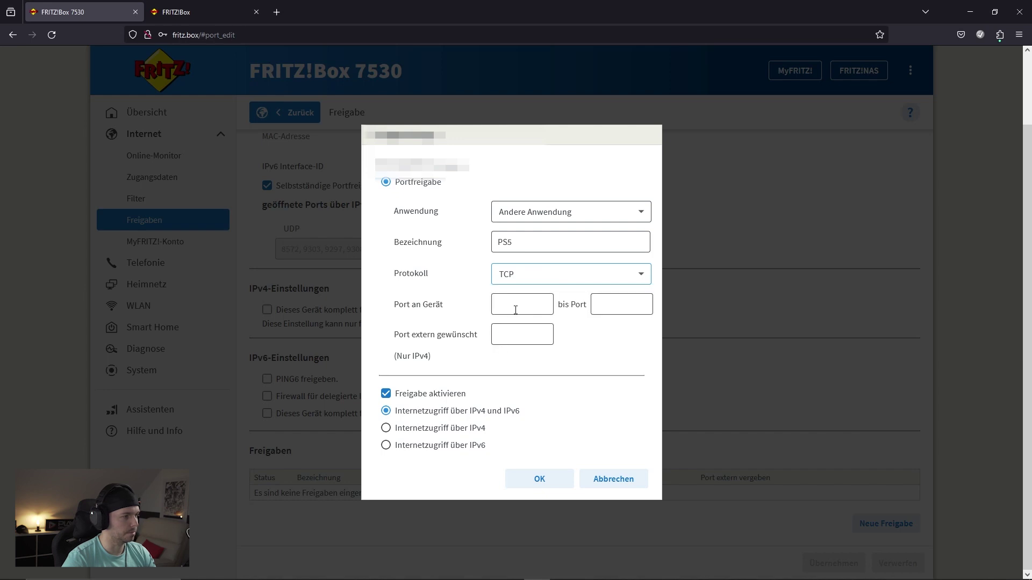
left_click(509, 276)
left_click(520, 331)
Step: Try device ports 1 to 15 with 5 as the requested external port
left_click(528, 303)
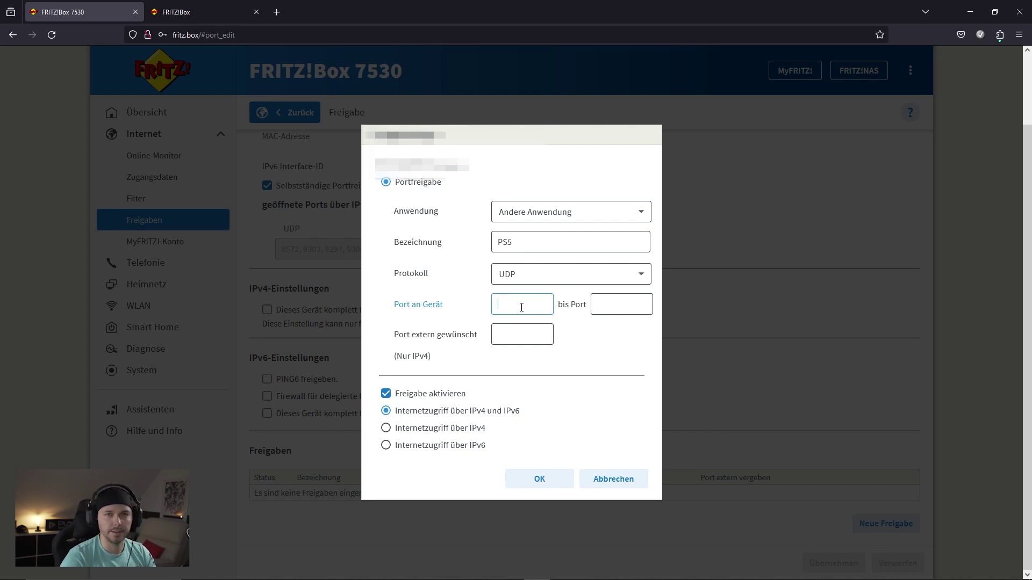
type("1")
left_click(618, 304)
type("15")
left_click(515, 334)
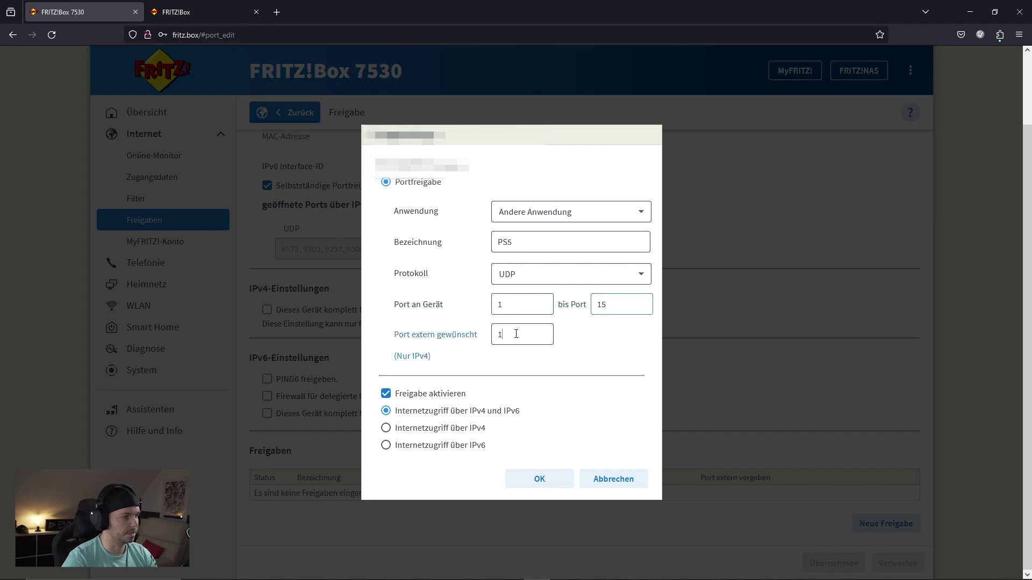
double_click(514, 336)
type("1")
key("BackSpace")
type("5")
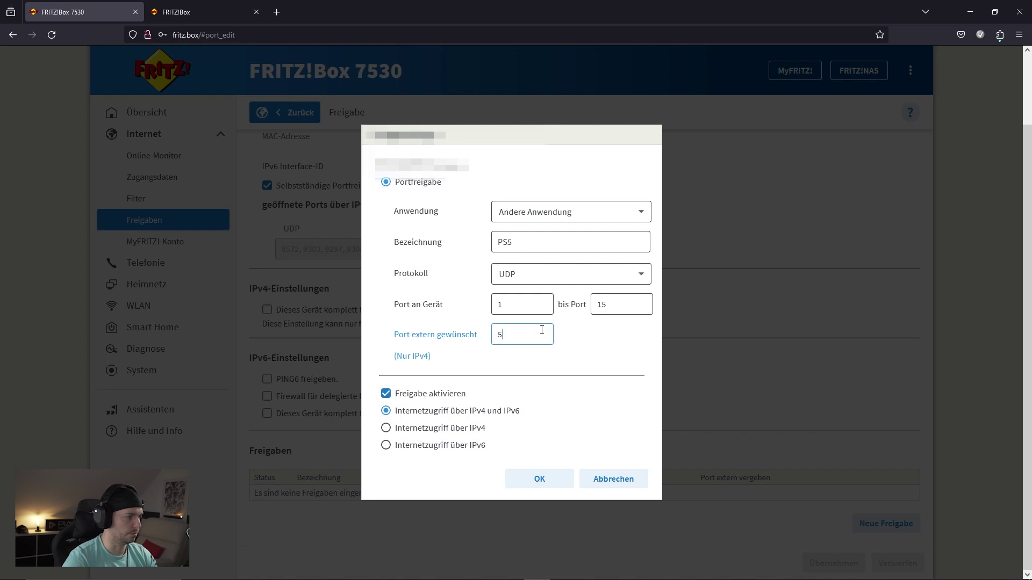
Step: Clear the example device port range from 1 to 15
double_click(497, 306)
key("BackSpace")
double_click(600, 304)
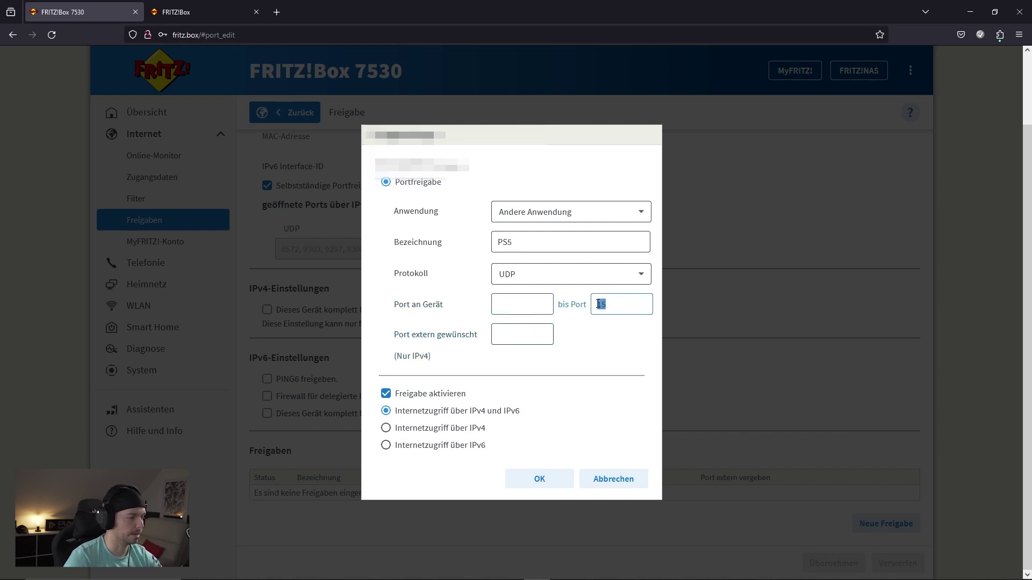
key("BackSpace")
Step: Enter a device port range from 10000 to 10099 for the UDP share
left_click(523, 307)
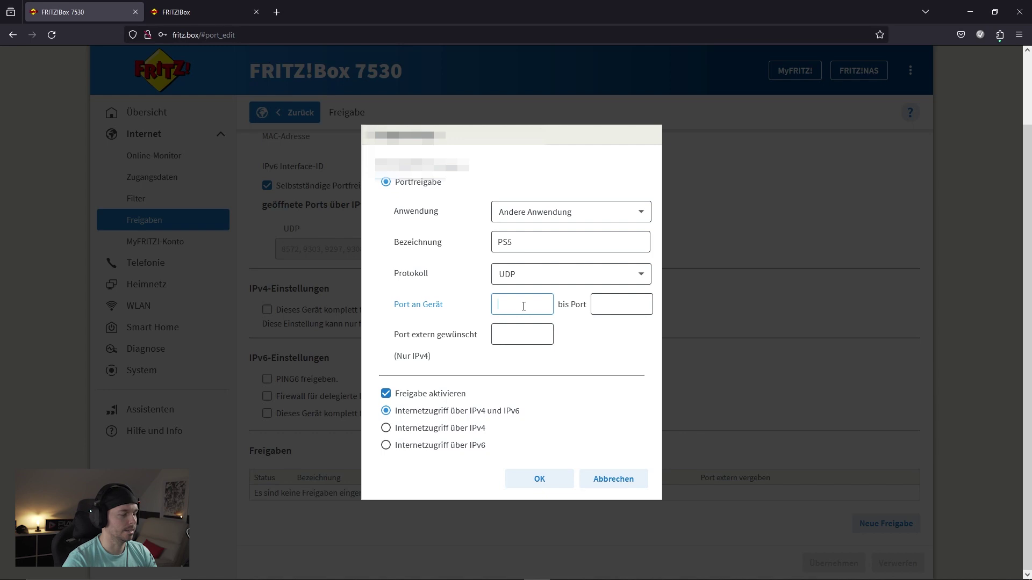
type("10099")
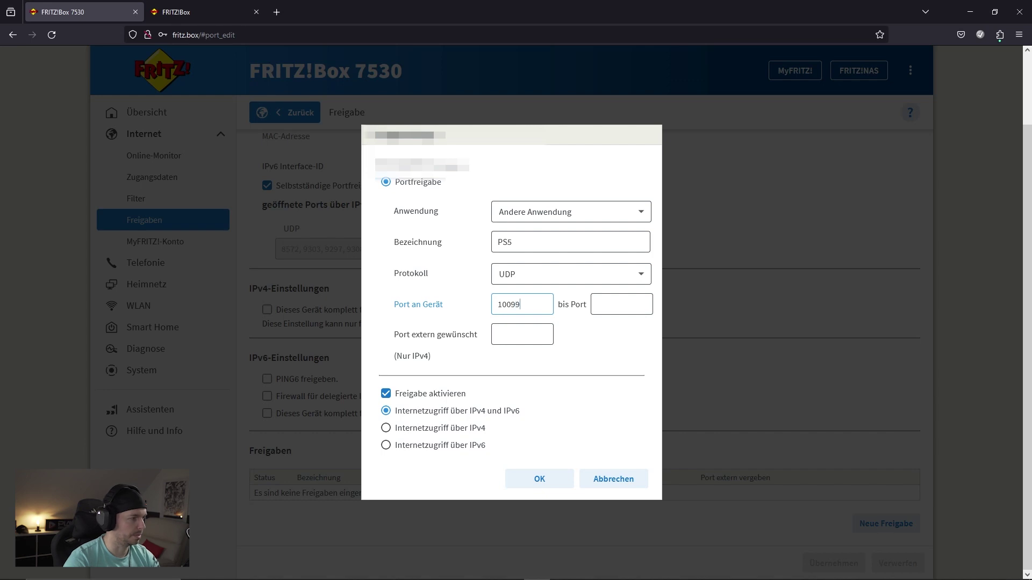
key("BackSpace")
key("BackSpace")
type("00")
left_click(618, 301)
left_click_drag(619, 302, 610, 302)
type("99")
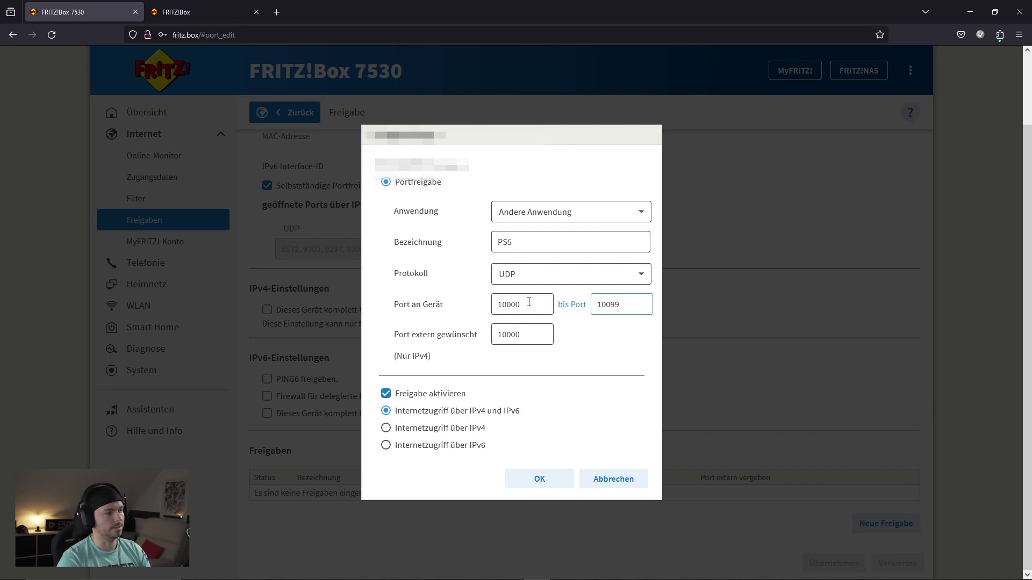
Step: Clear the requested external port and the whole 10000–10099 device port range
left_click_drag(531, 331, 490, 337)
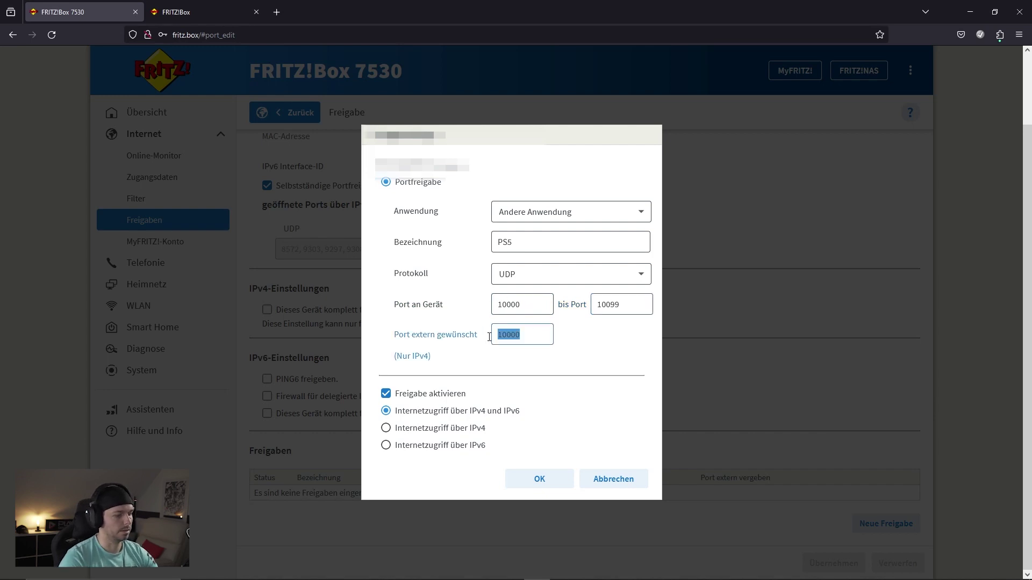
key("BackSpace")
double_click(497, 303)
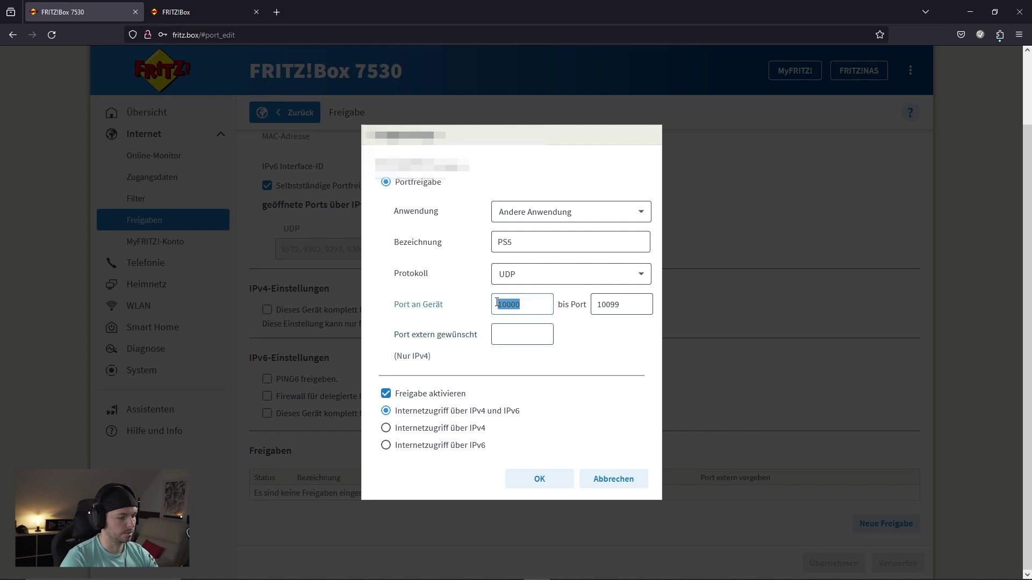
key("BackSpace")
double_click(618, 303)
key("BackSpace")
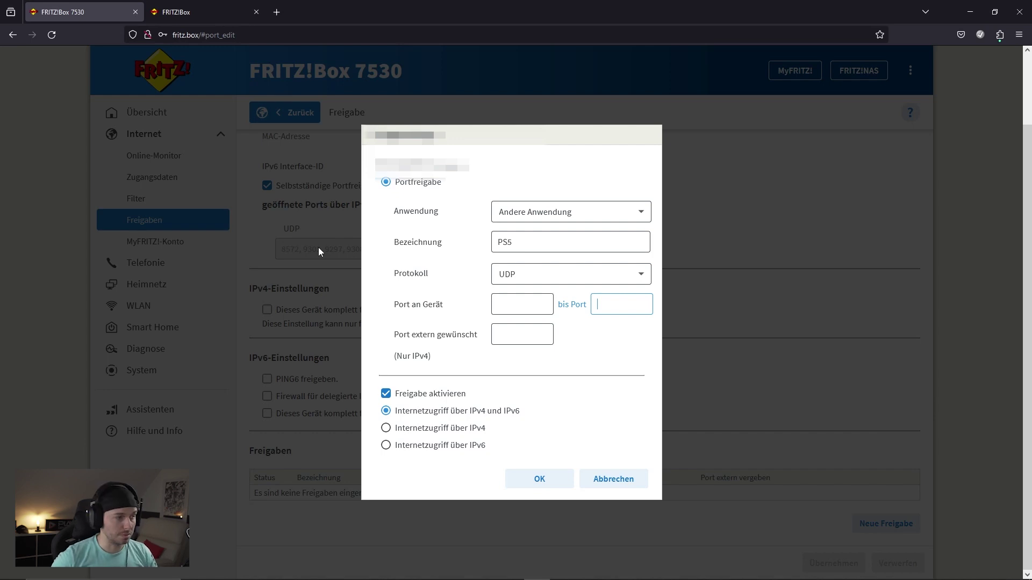
Step: Switch the share's protocol to TCP and request external port 80
left_click(532, 274)
left_click(519, 309)
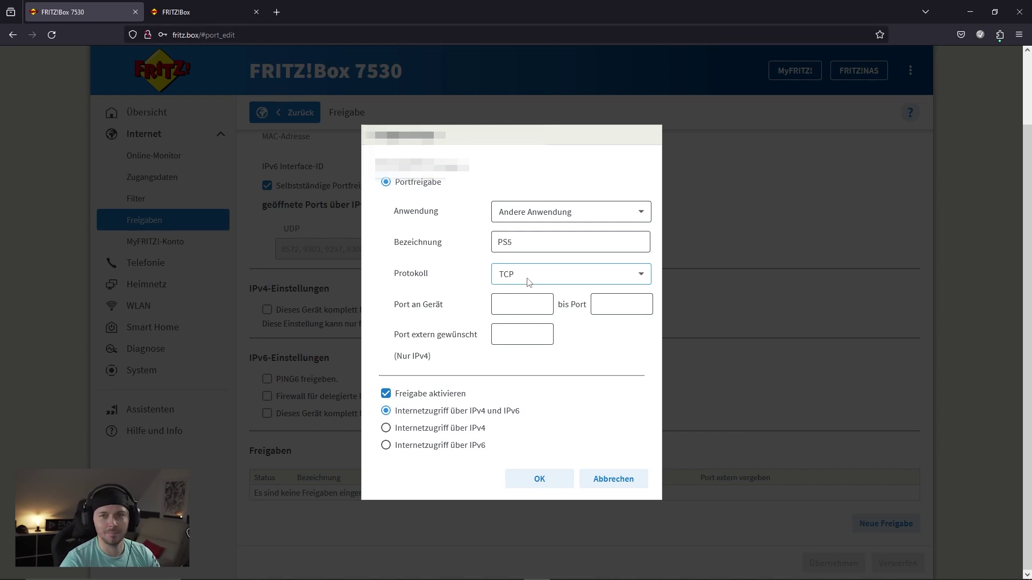
left_click(518, 303)
left_click(504, 334)
type("80")
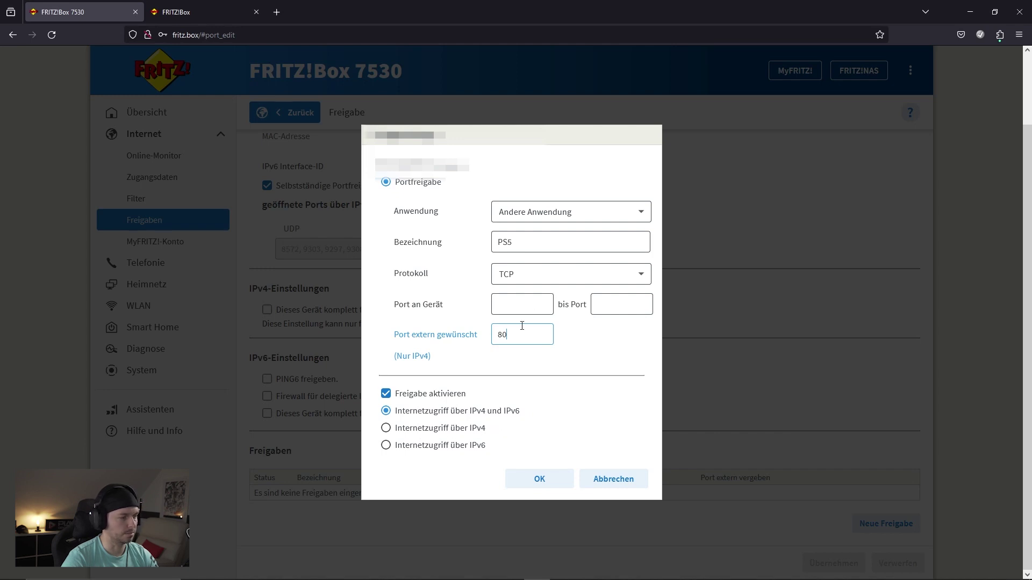
Step: Try 443 as the requested external TCP port, and clear the field again
left_click_drag(521, 339, 476, 340)
type("443")
double_click(498, 337)
key("BackSpace")
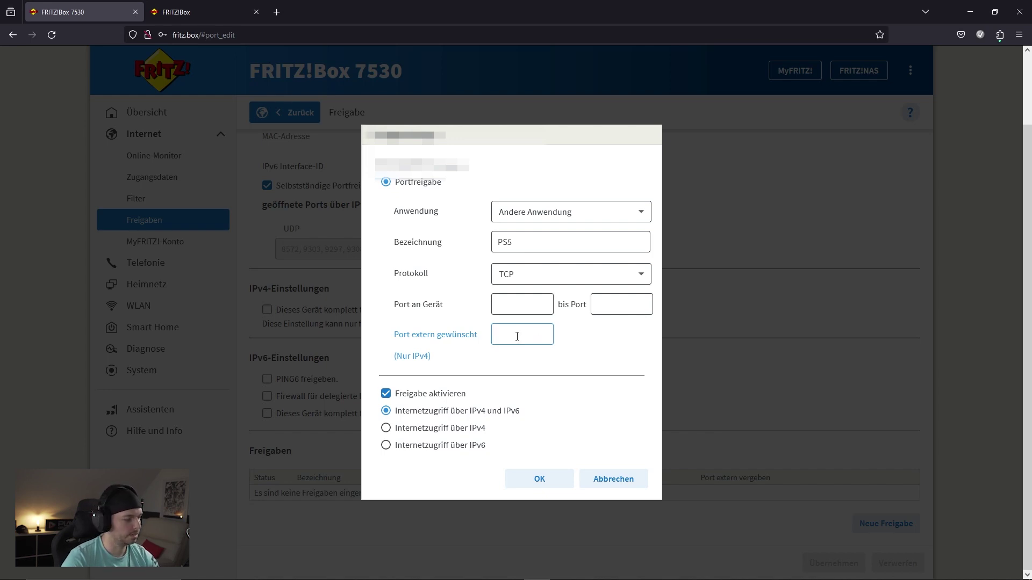
Step: Try 3479 as the requested external TCP port, and replace it with 3478
type("3478")
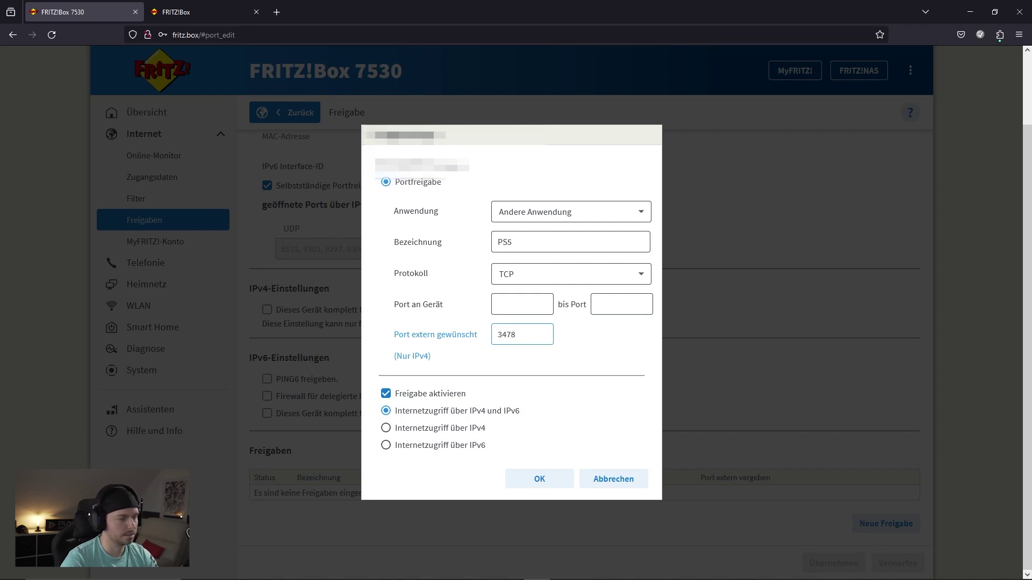
key("BackSpace")
type("9")
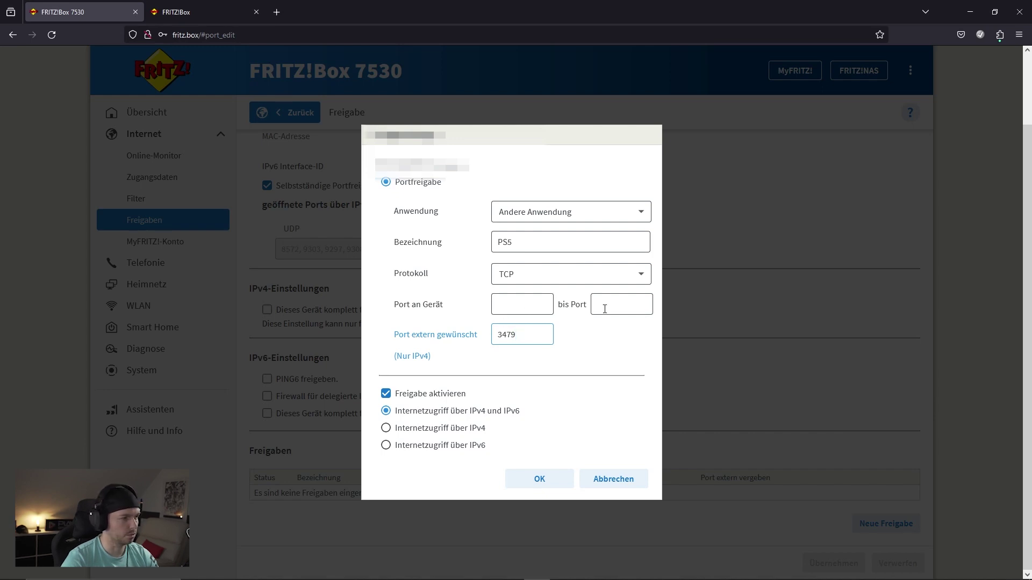
double_click(531, 334)
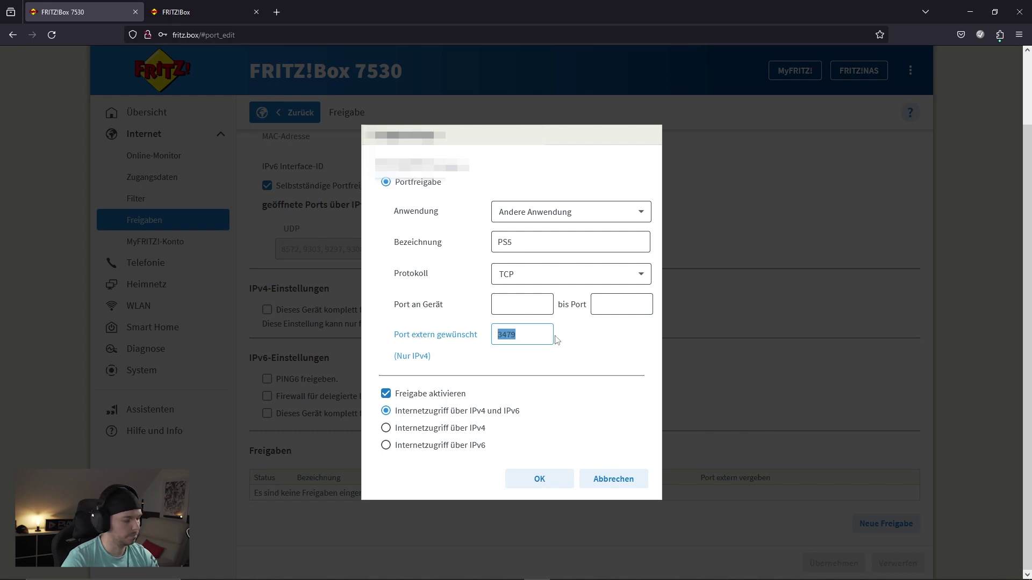
type("34")
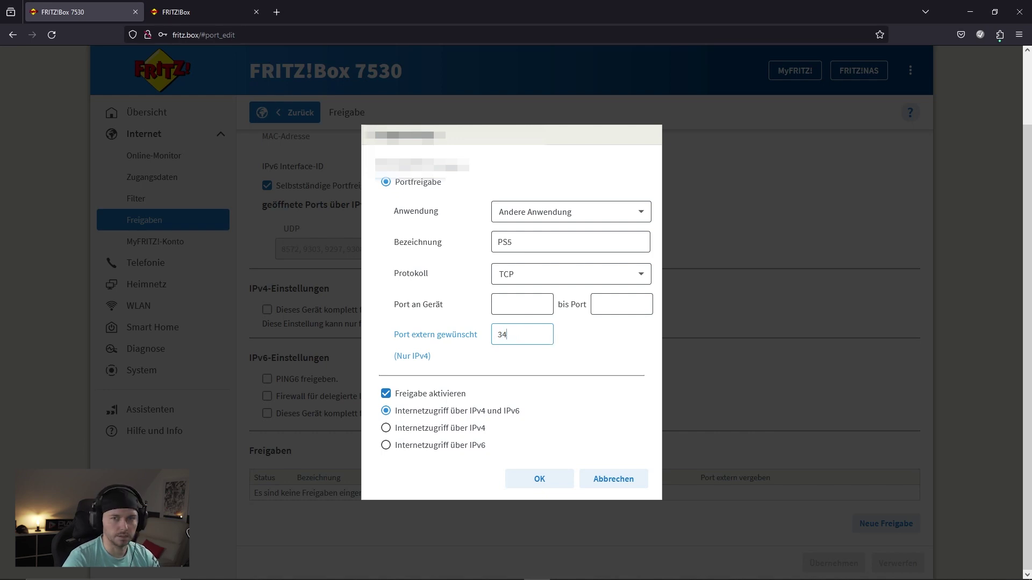
type("78")
Step: Clear the requested external port and both device port fields
double_click(523, 333)
key("BackSpace")
left_click_drag(517, 304, 488, 304)
key("BackSpace")
key("Tab")
key("BackSpace")
Step: Switch the share's protocol to UDP and request external port 3478
left_click(511, 277)
left_click(518, 326)
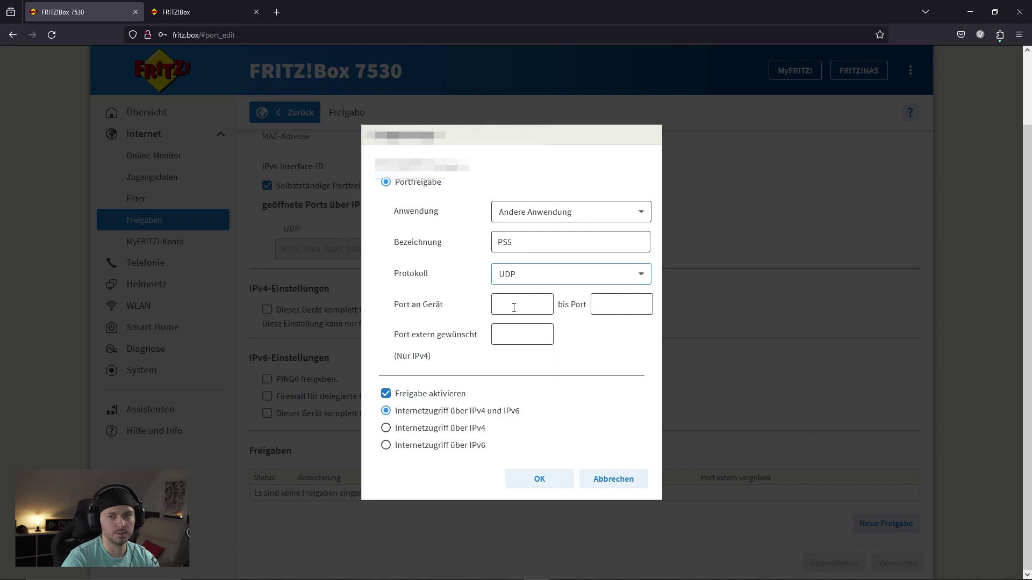
left_click(507, 339)
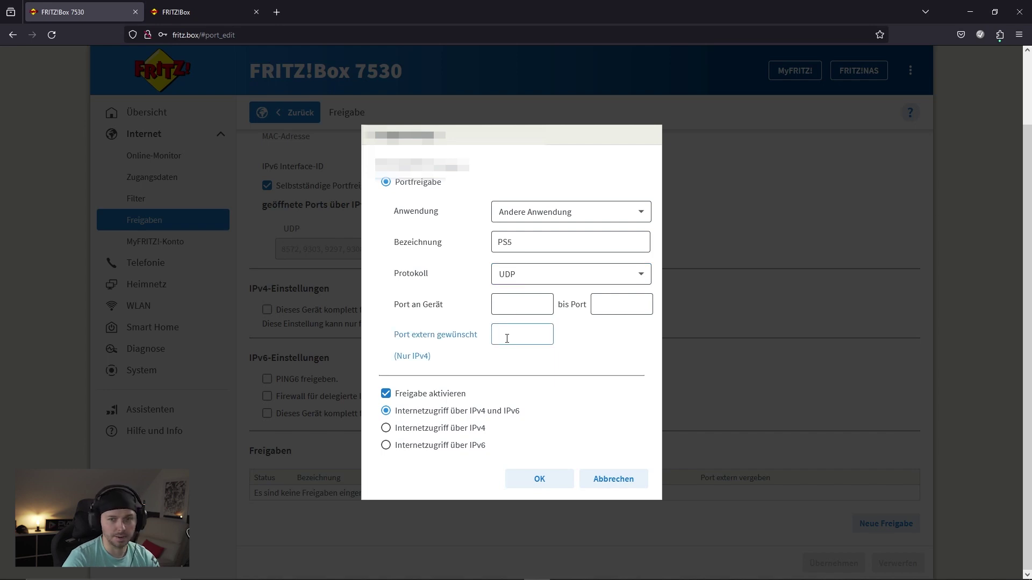
type("3478")
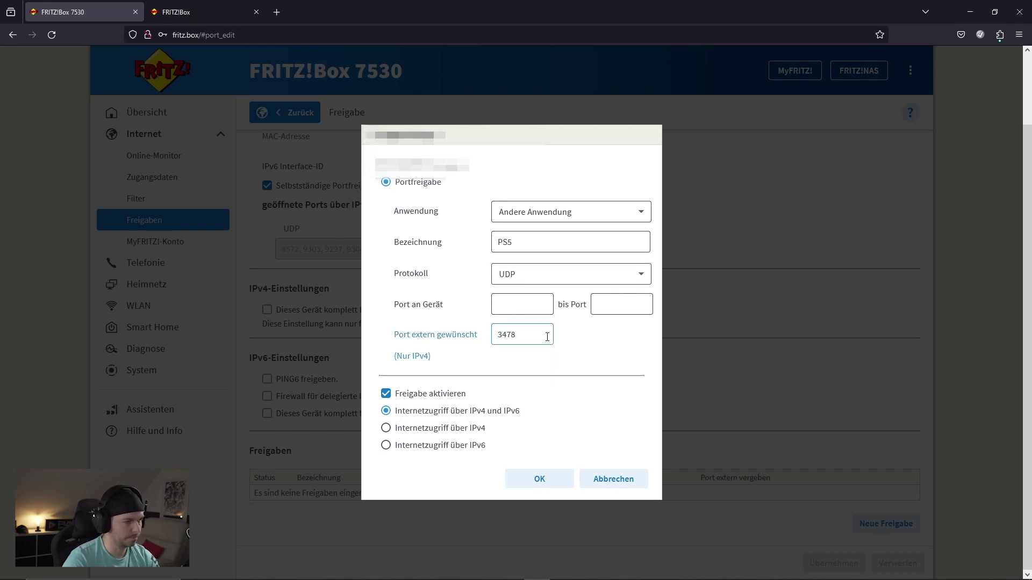
Step: Try 3479 as the requested external UDP port, and clear the field again
left_click_drag(547, 337, 489, 335)
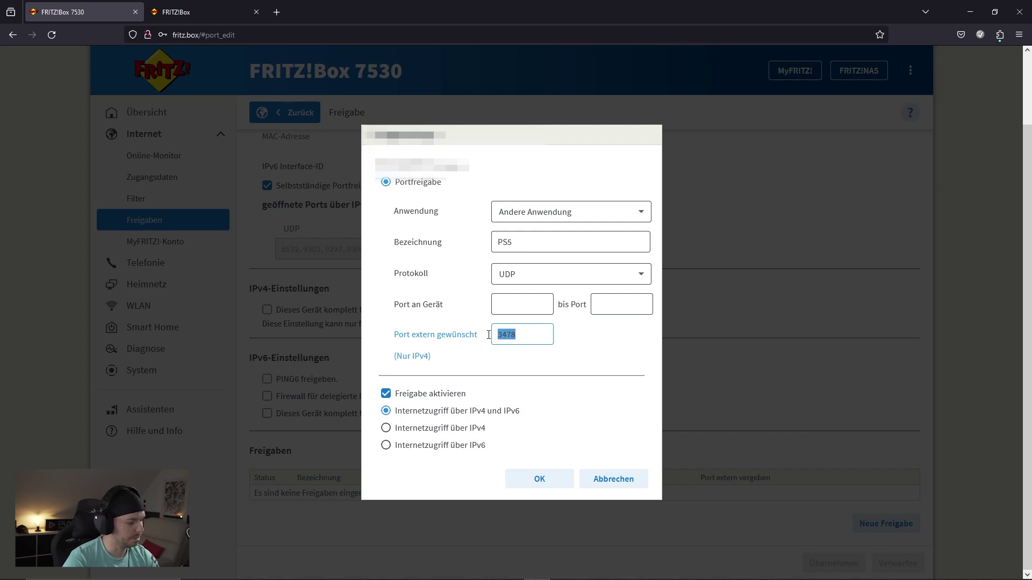
type("3479")
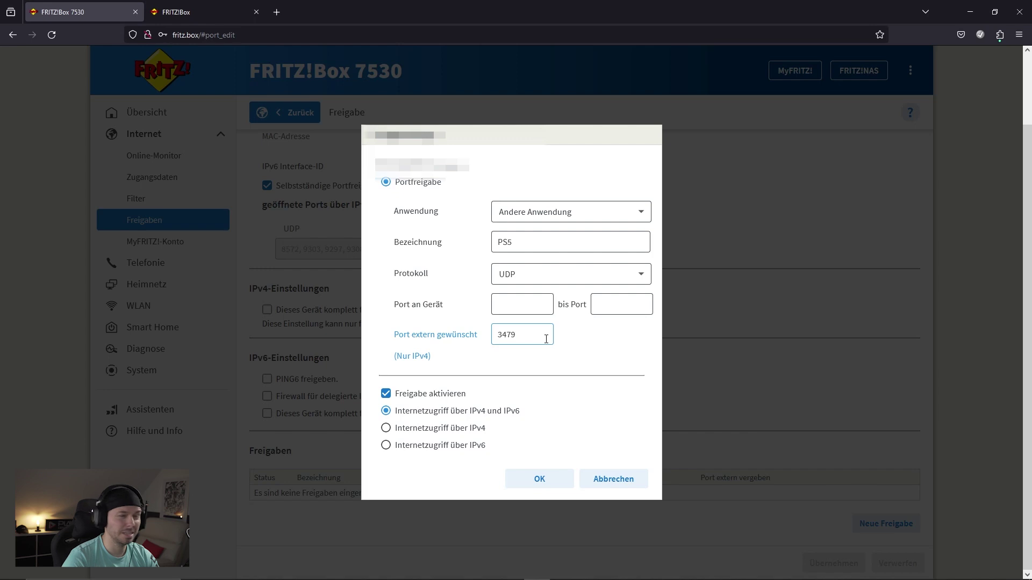
left_click_drag(546, 339, 496, 335)
key("BackSpace")
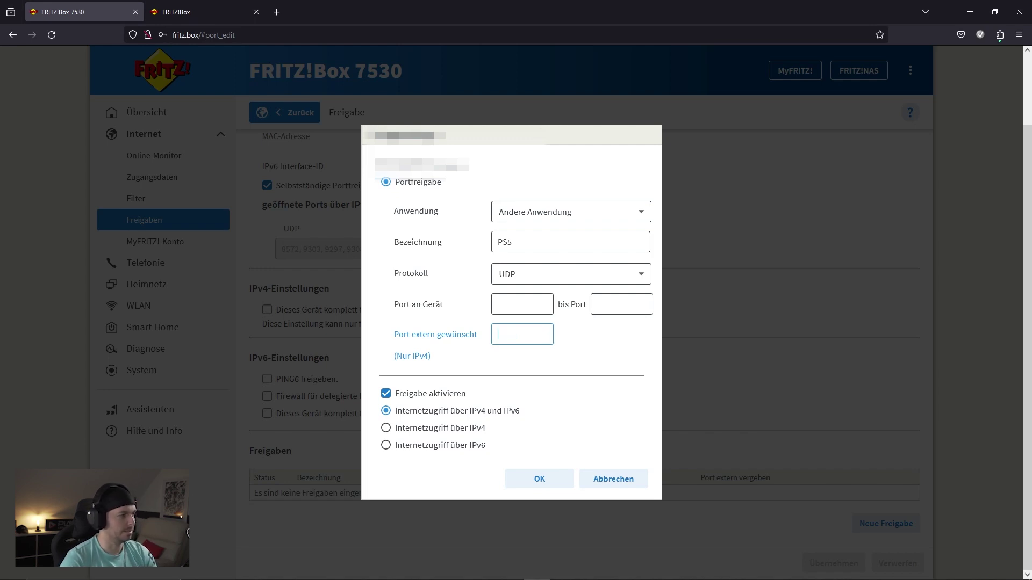
Step: Set the UDP share's device port range from 49152 to 65535, and clear the requested external port
left_click(520, 305)
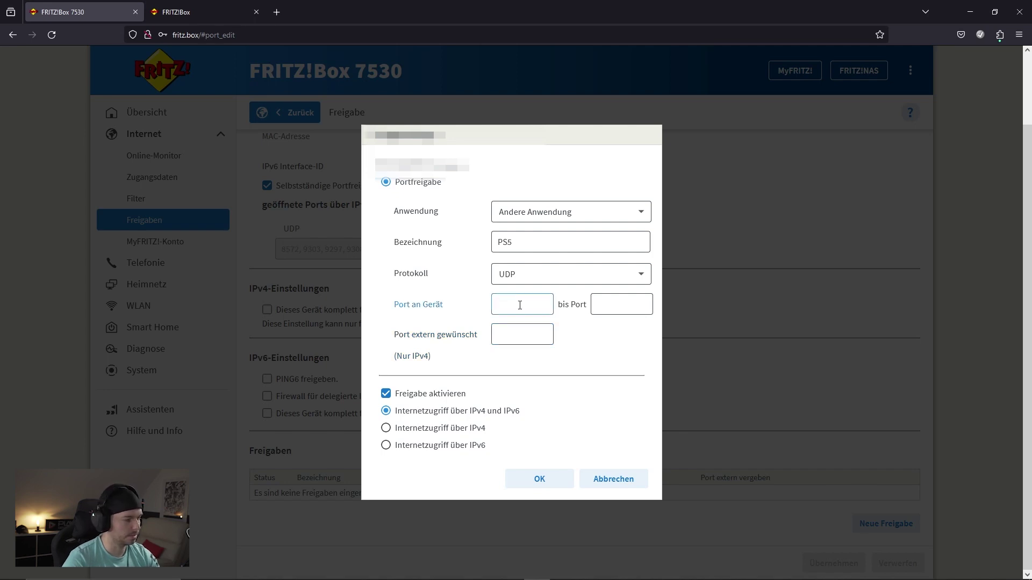
type("49152")
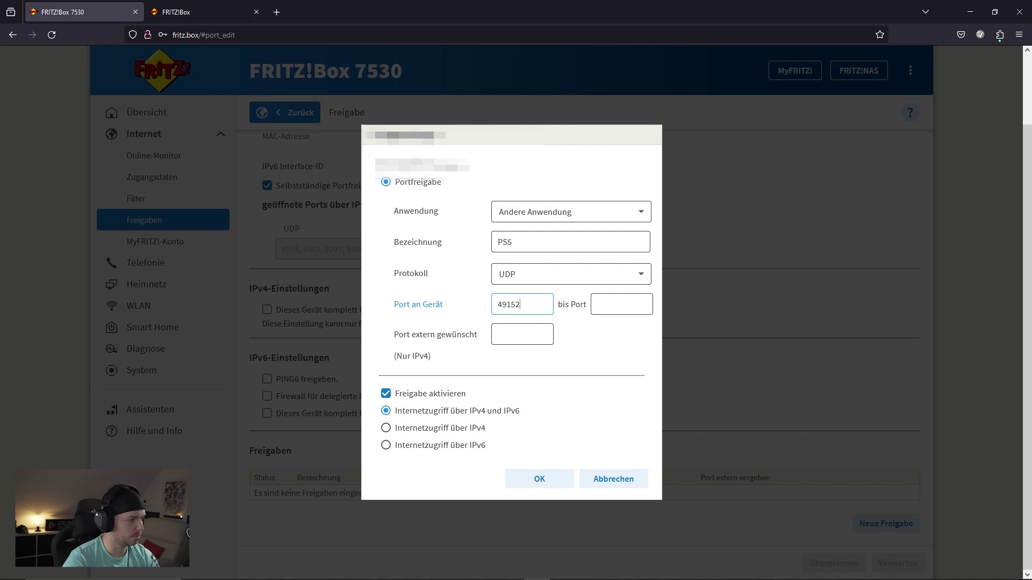
key("Tab")
type("6")
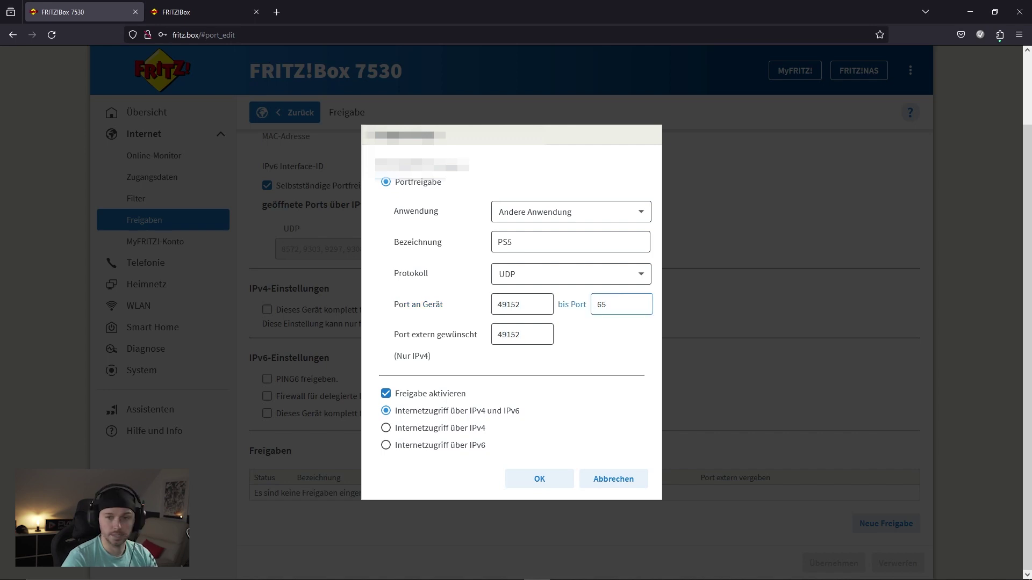
type("5535")
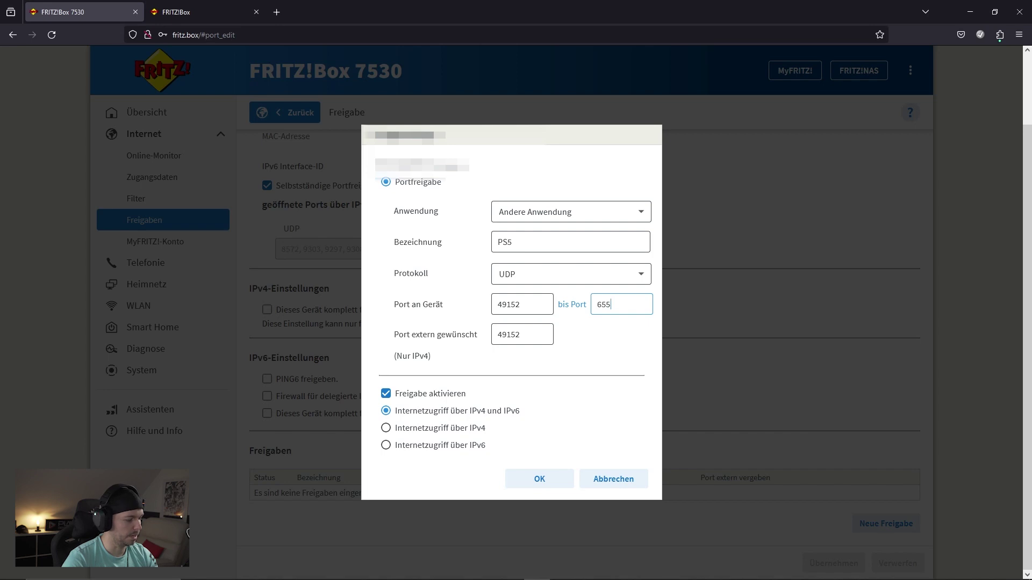
left_click(618, 328)
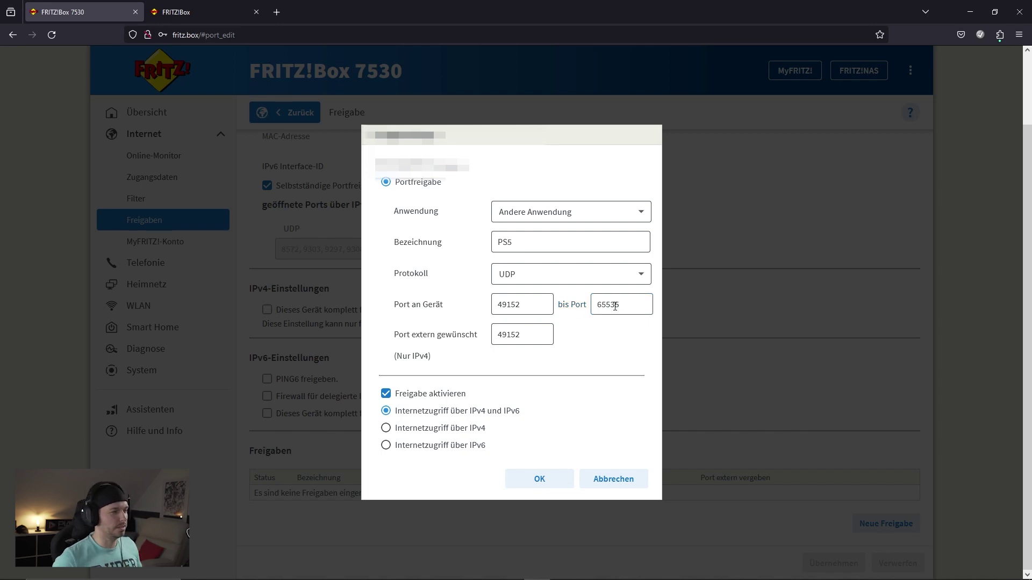
double_click(528, 334)
key("BackSpace")
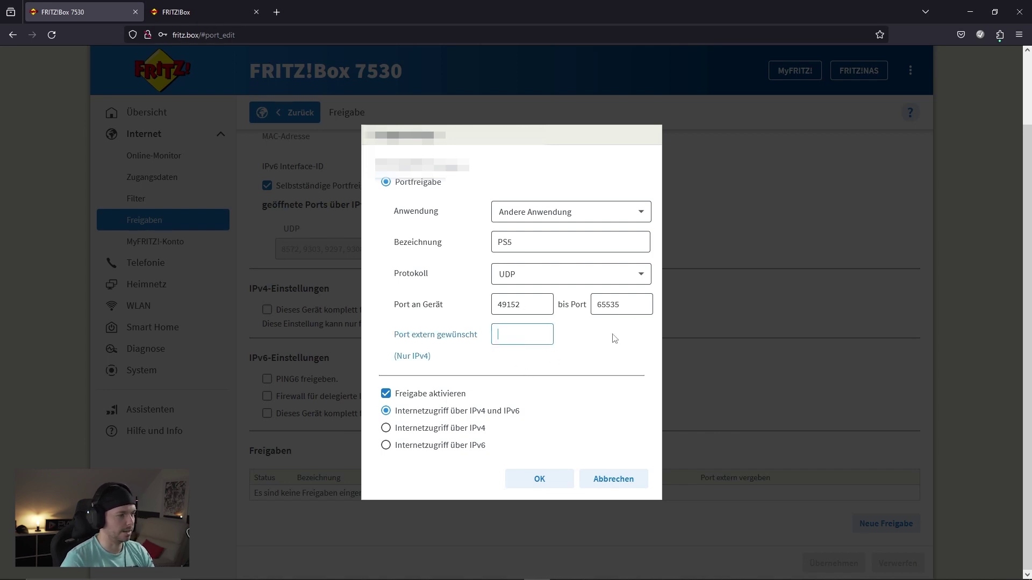